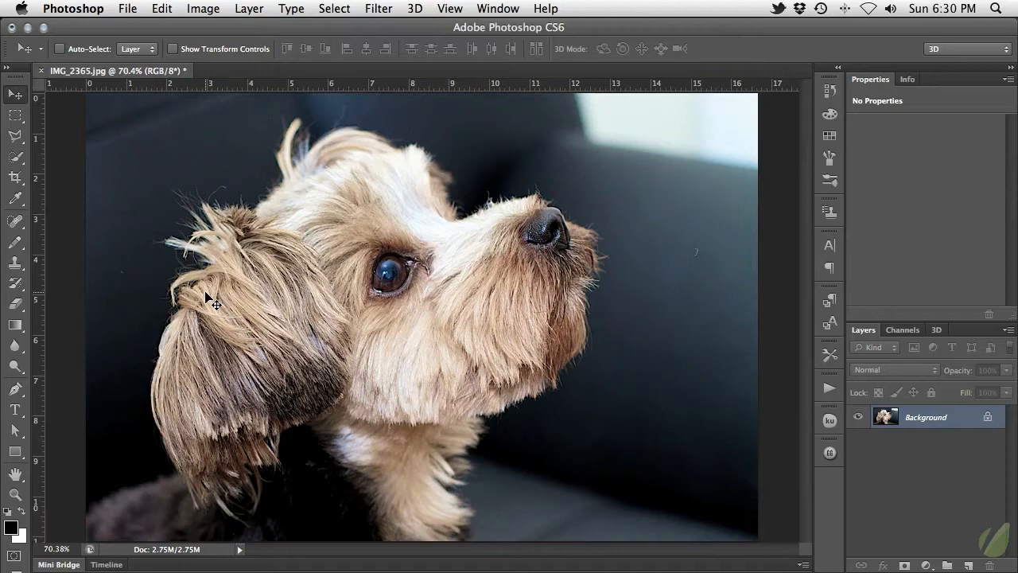
Select the whole dog, including its head, ears, muzzle and body, with the Quick Selection tool.
click(14, 156)
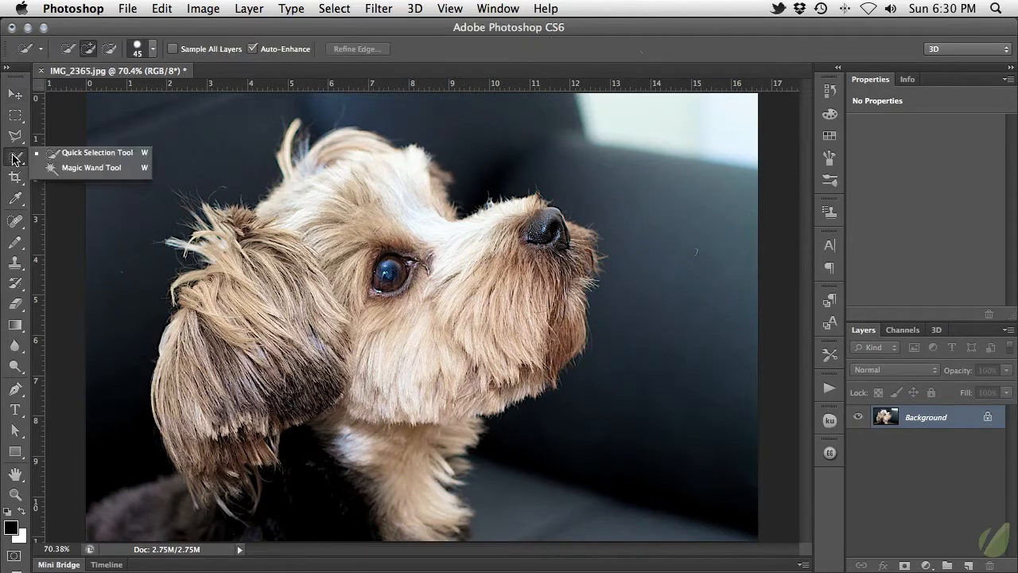
click(63, 156)
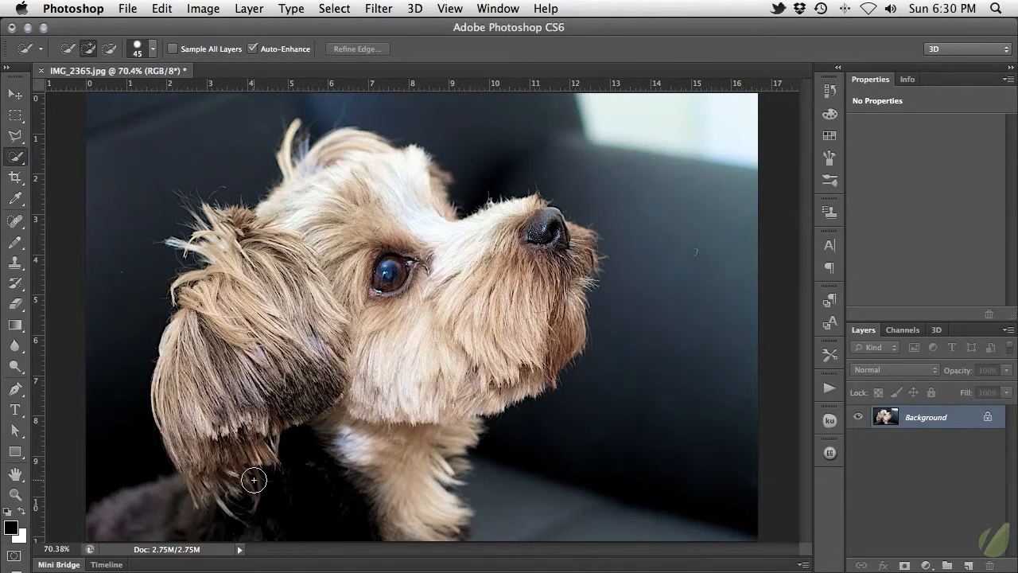
mouse_move(236, 518)
mouse_down()
mouse_move(250, 437)
mouse_move(239, 379)
mouse_move(224, 367)
mouse_move(195, 407)
mouse_move(255, 282)
mouse_move(318, 232)
mouse_move(362, 195)
mouse_up()
mouse_move(385, 337)
mouse_down()
mouse_move(371, 510)
mouse_move(342, 509)
mouse_up()
mouse_move(148, 514)
mouse_down()
mouse_move(187, 451)
mouse_move(175, 389)
mouse_move(181, 338)
mouse_up()
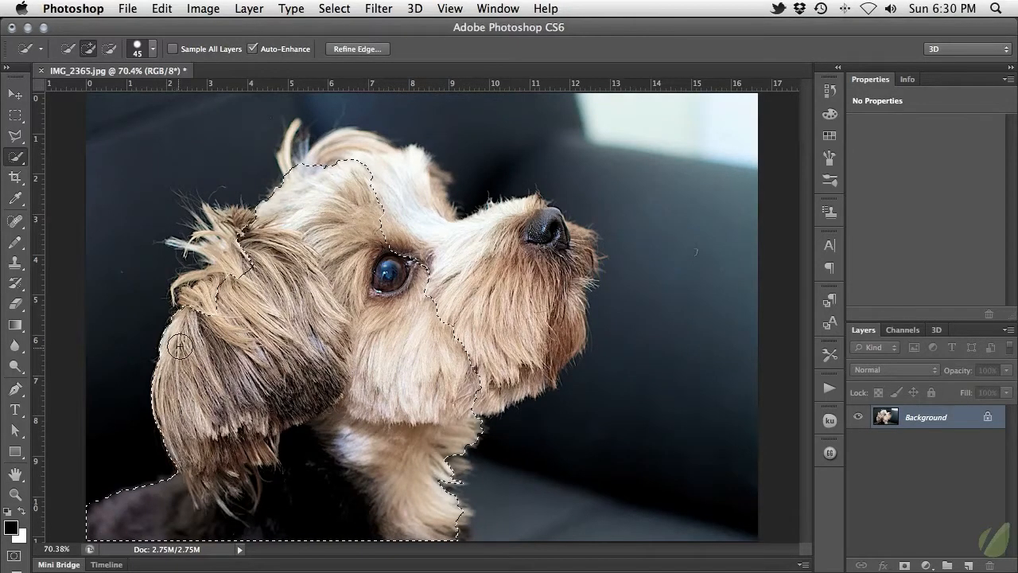
mouse_move(472, 334)
mouse_down()
mouse_move(532, 276)
mouse_move(540, 358)
mouse_up()
drag(557, 262, 555, 303)
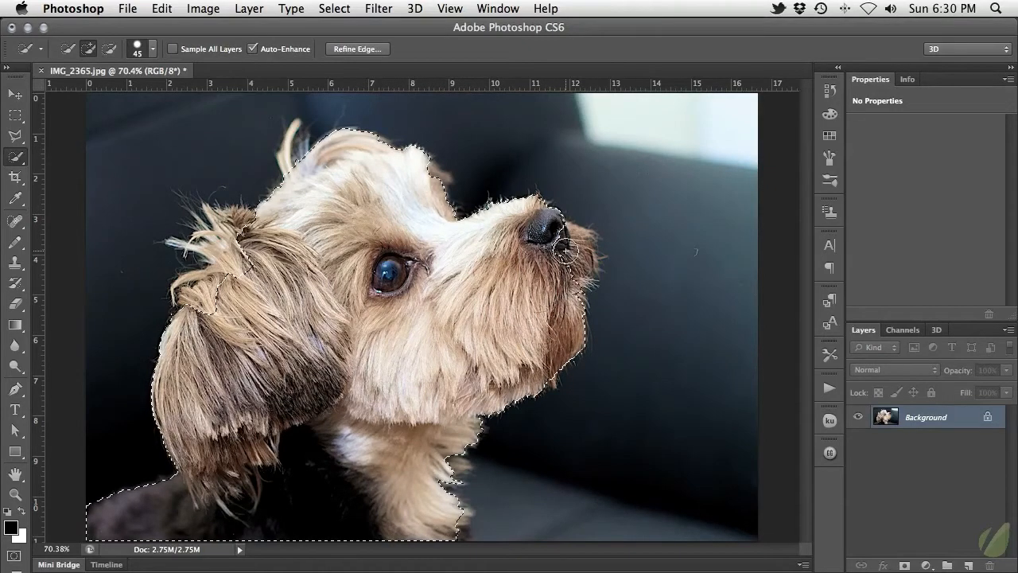
drag(242, 270, 215, 264)
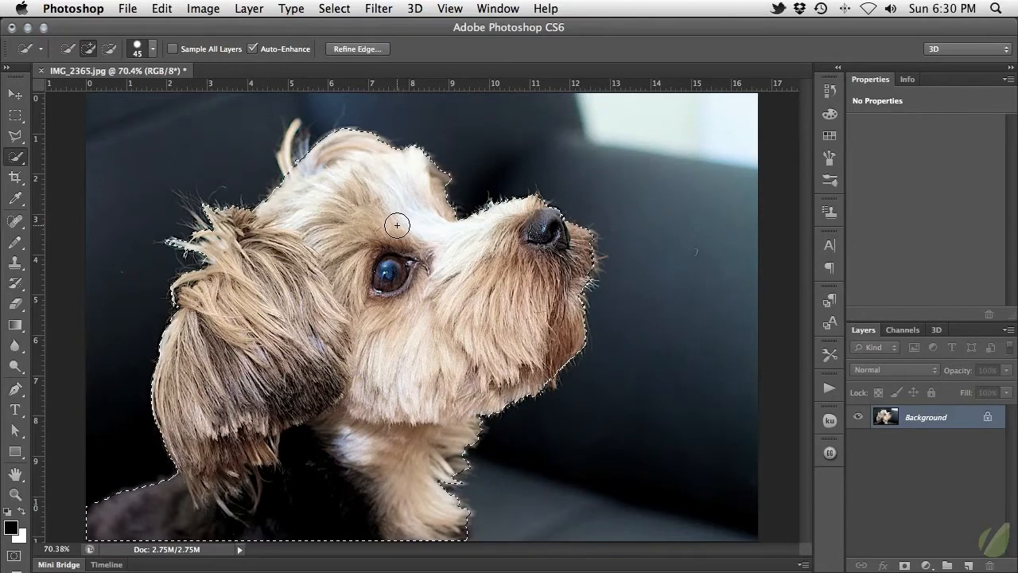
Open Refine Edge for the dog selection and preview it in the Black & White view.
click(341, 14)
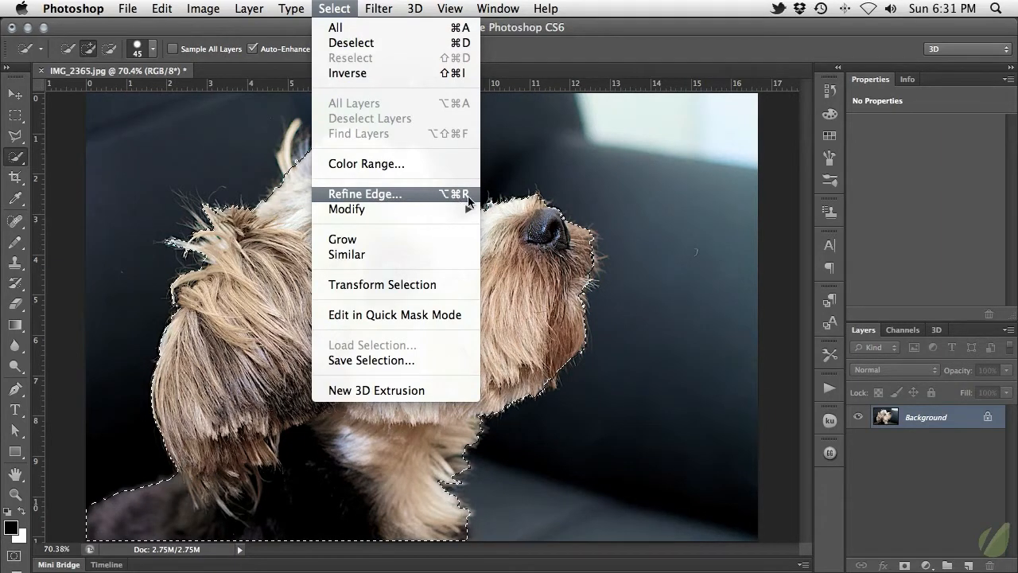
click(421, 194)
drag(489, 57, 583, 112)
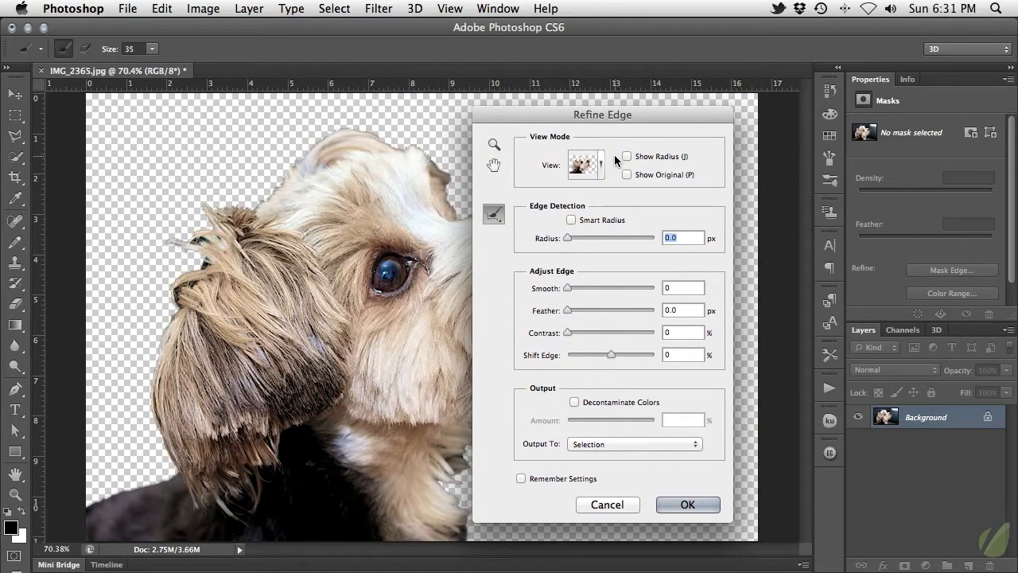
click(602, 164)
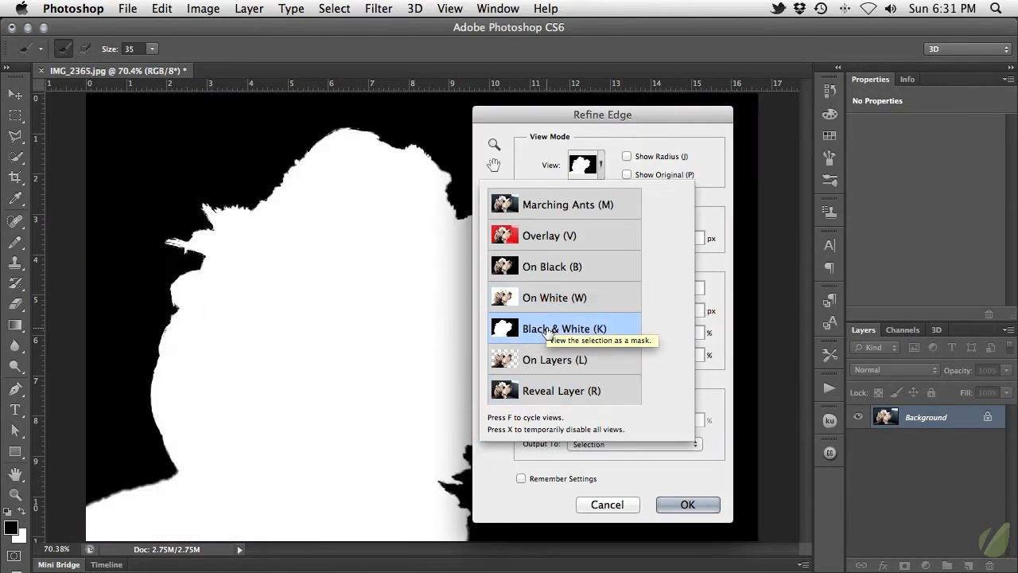
click(710, 196)
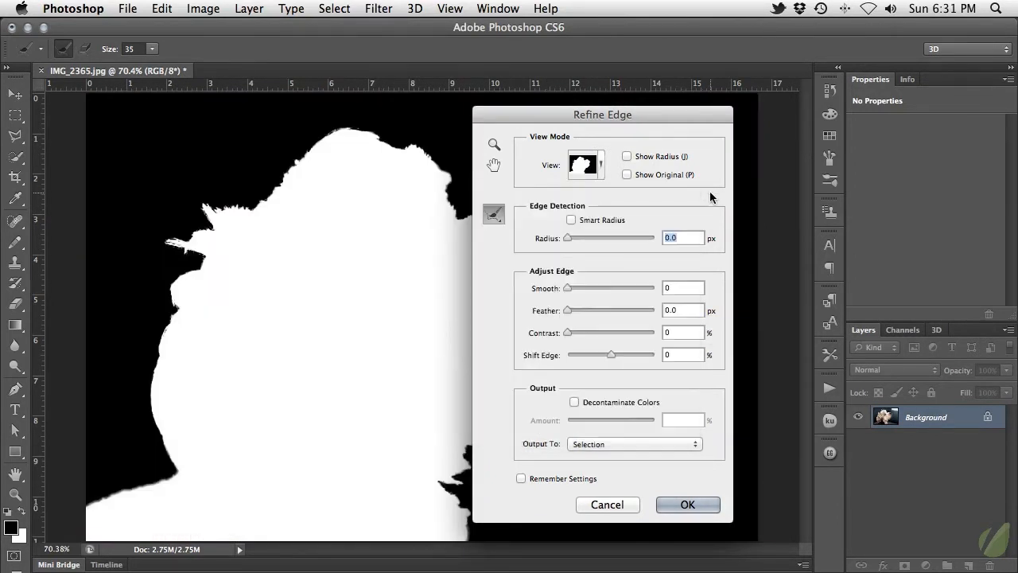
drag(597, 118, 613, 116)
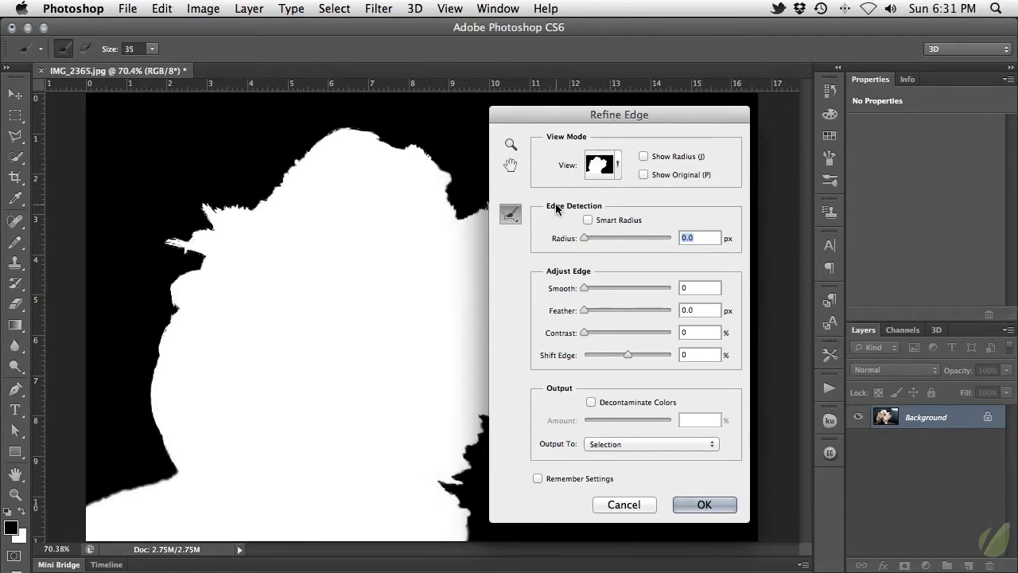
Enable Smart Radius with a 45.8 px edge radius and decontaminate colors by 100%.
click(594, 221)
drag(584, 238, 639, 240)
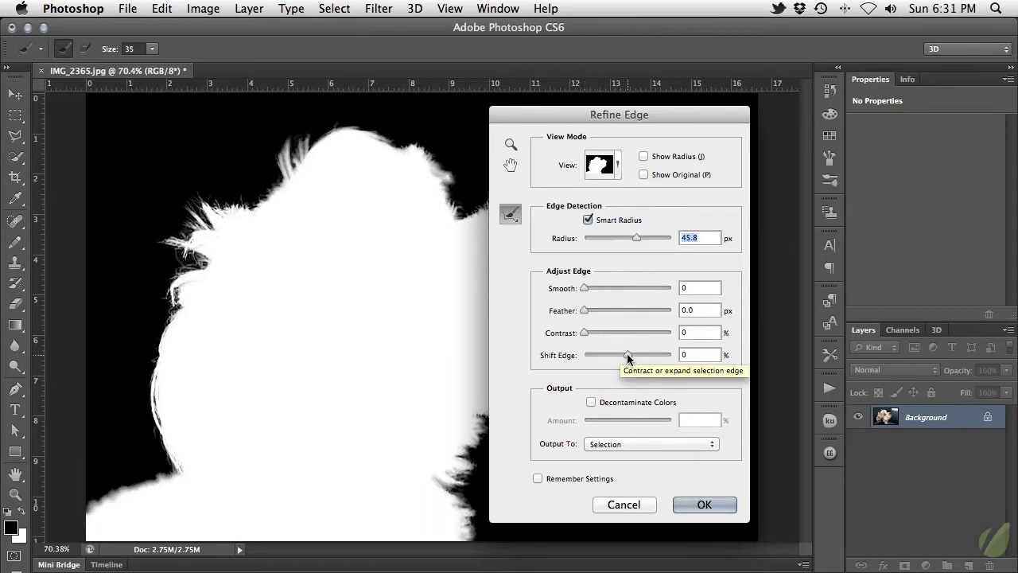
mouse_move(628, 358)
mouse_down()
mouse_move(619, 357)
mouse_move(628, 358)
mouse_up()
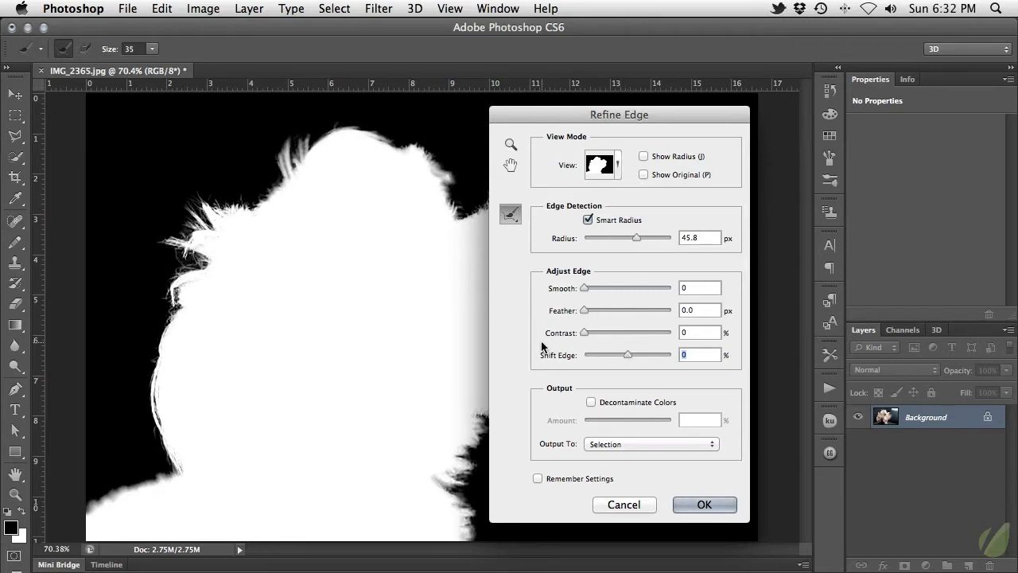
click(590, 402)
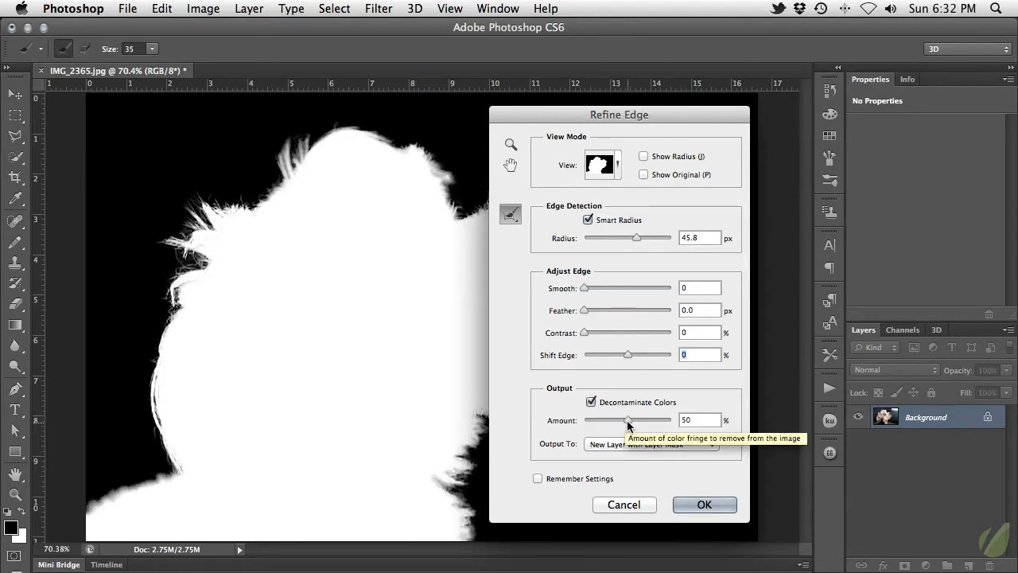
drag(628, 420, 677, 422)
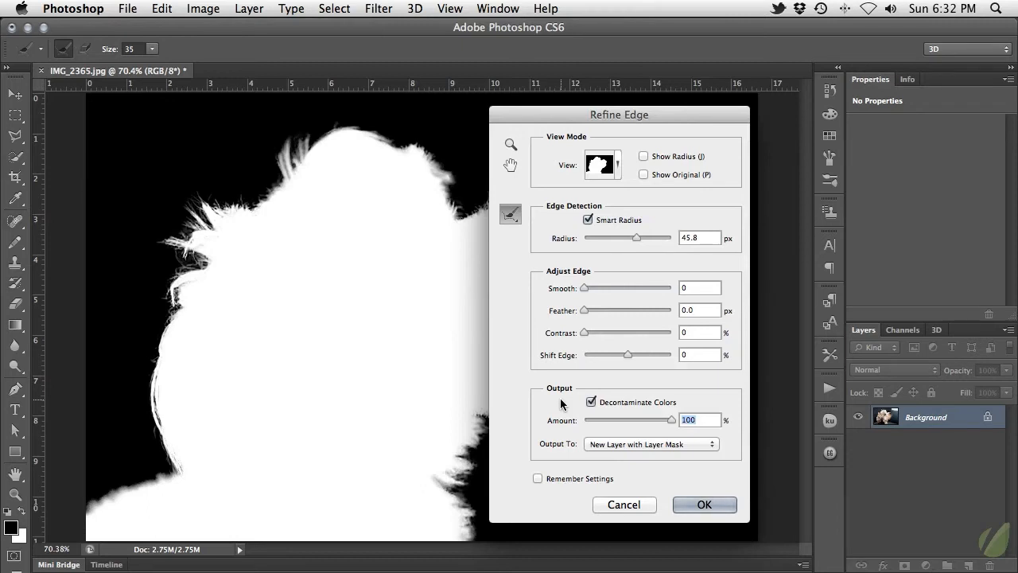
Brush over the hair tuft on the head, the dog's back edge and the ear's wispy hairs with the Refine Radius tool.
click(513, 217)
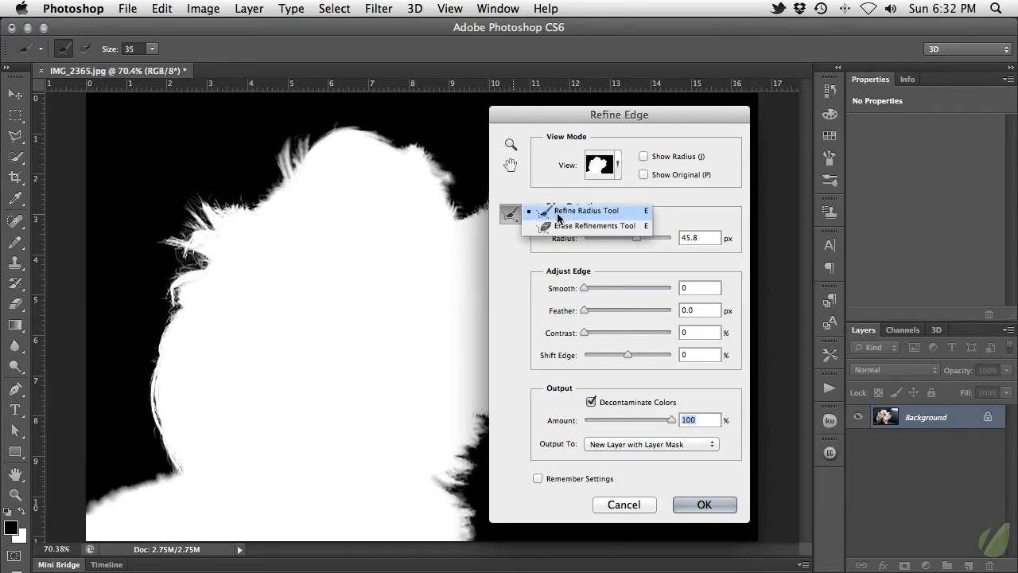
click(558, 213)
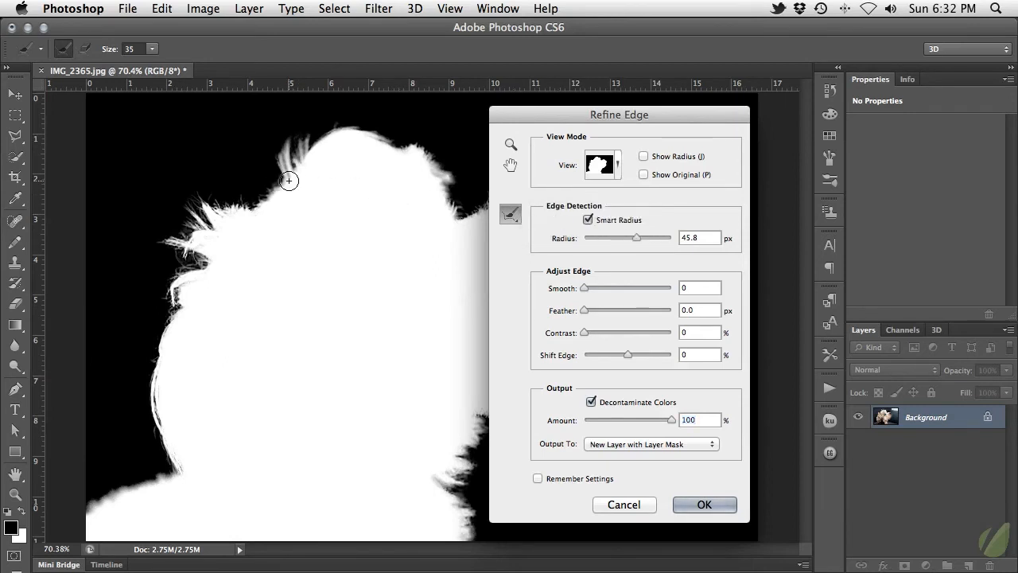
drag(286, 172, 291, 104)
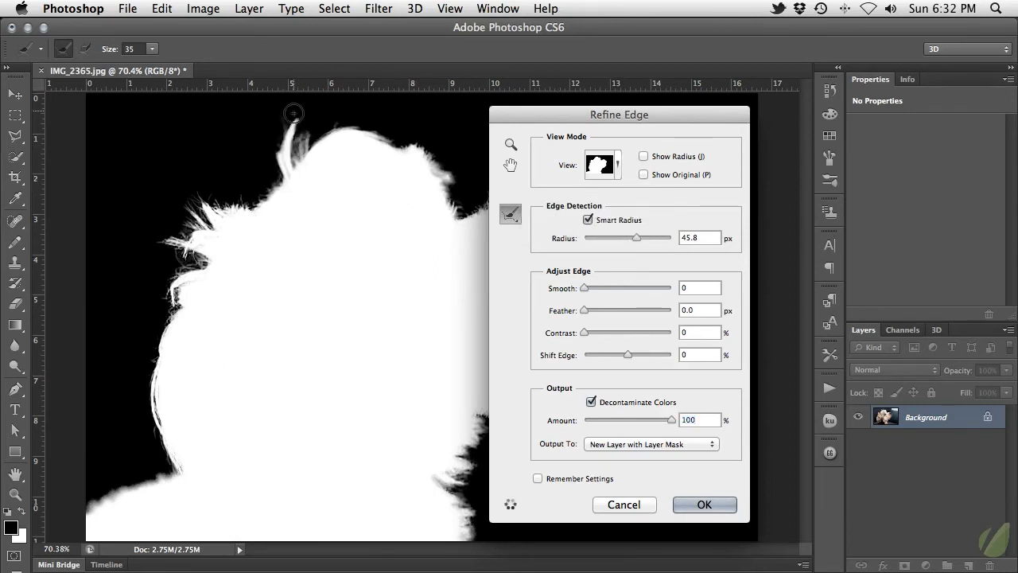
drag(301, 170, 314, 128)
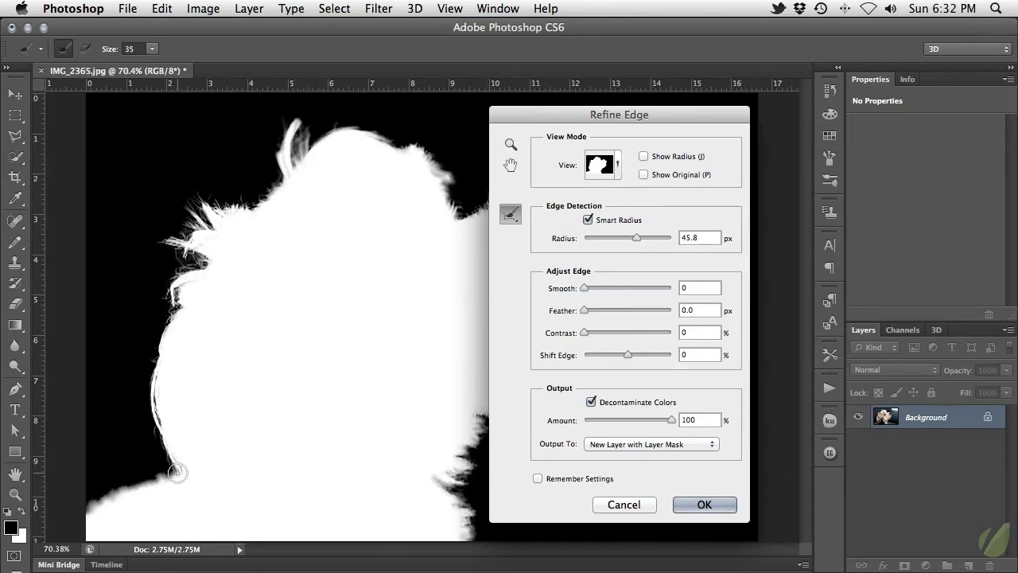
mouse_move(168, 478)
mouse_down()
mouse_move(97, 497)
mouse_move(73, 523)
mouse_up()
mouse_move(200, 278)
mouse_down()
mouse_move(210, 230)
mouse_move(204, 192)
mouse_up()
Switch to the Erase Refinements tool and output the refined selection to a new layer with layer mask.
click(510, 214)
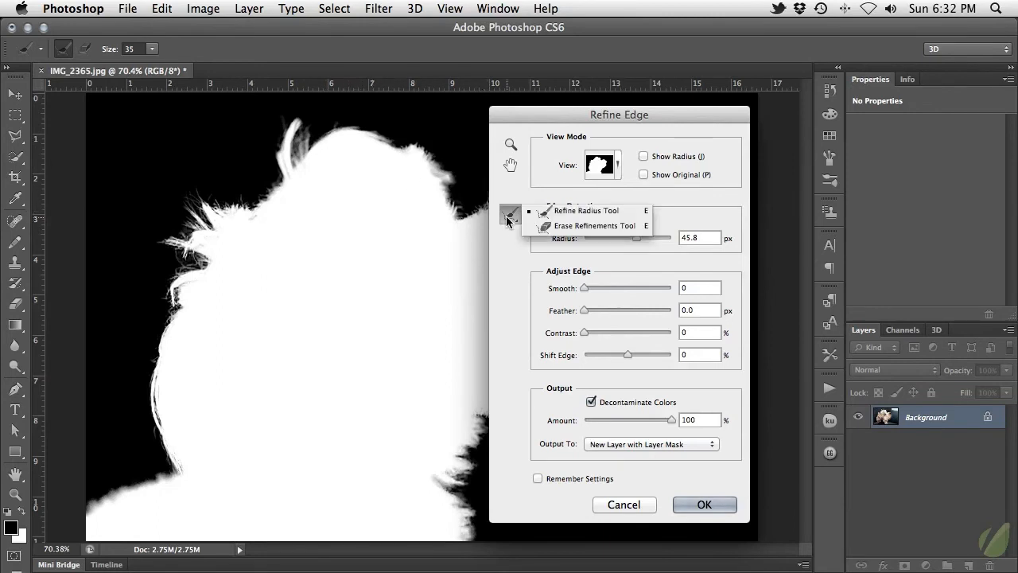
click(537, 227)
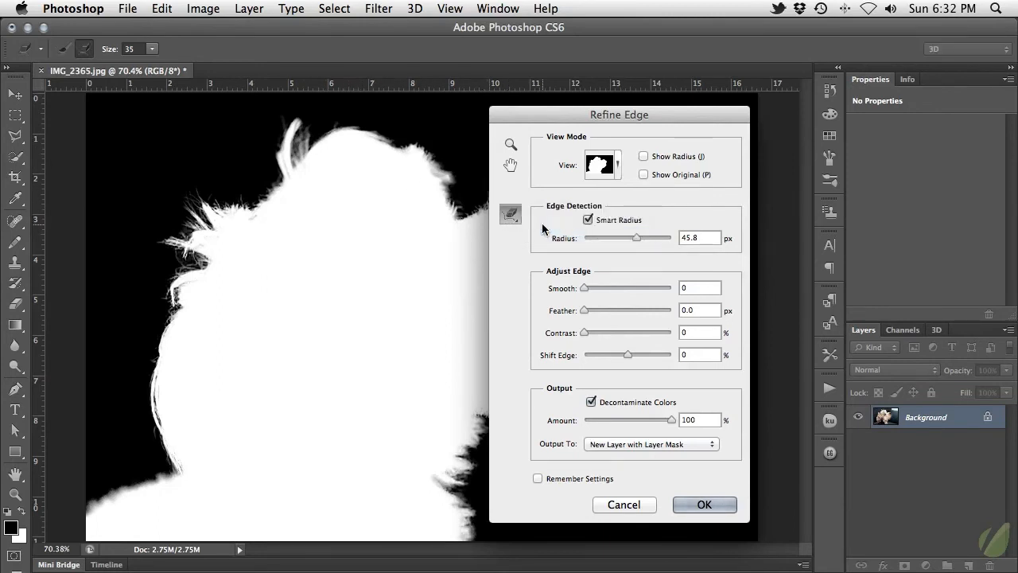
click(612, 451)
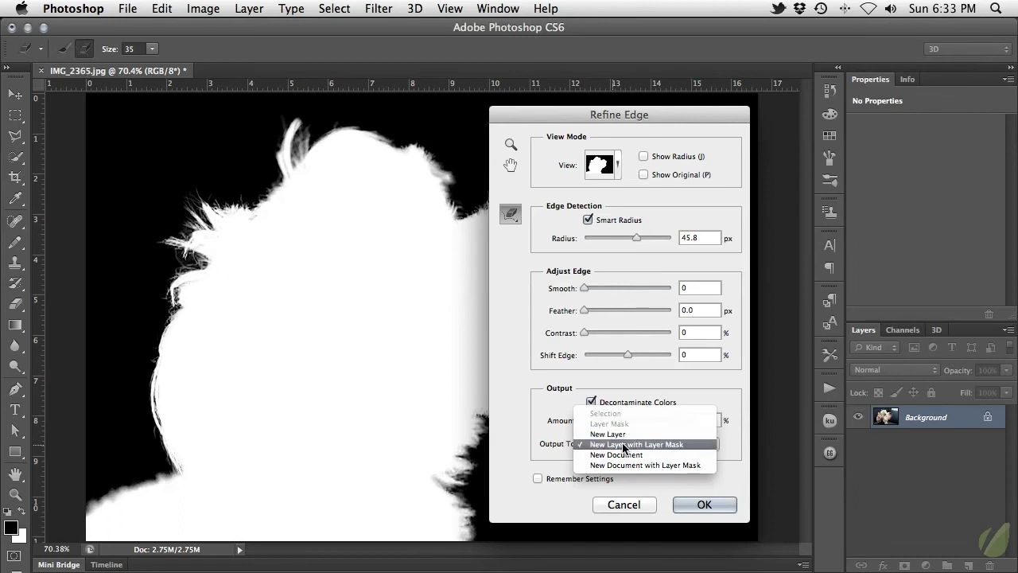
click(695, 443)
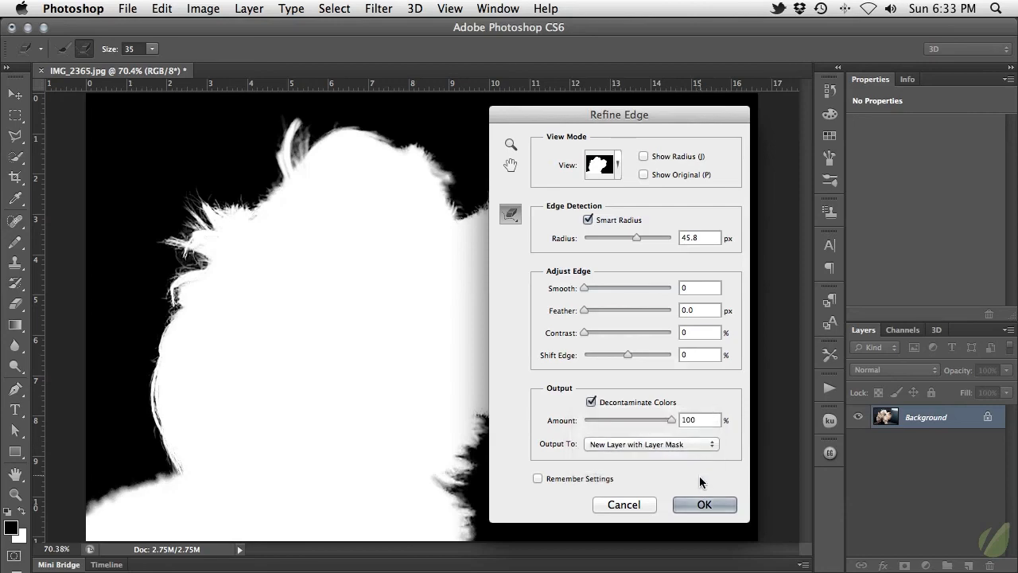
click(709, 509)
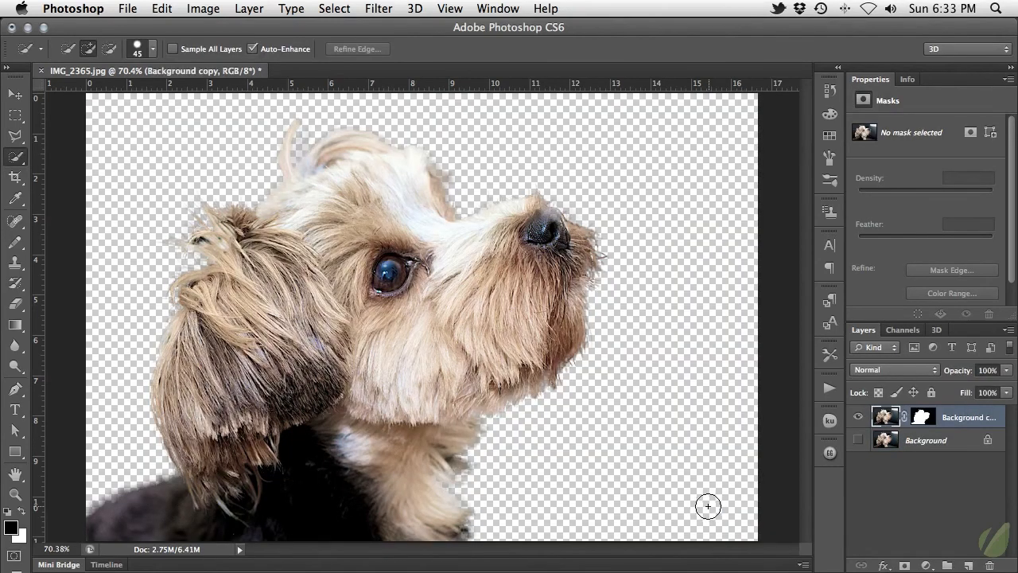